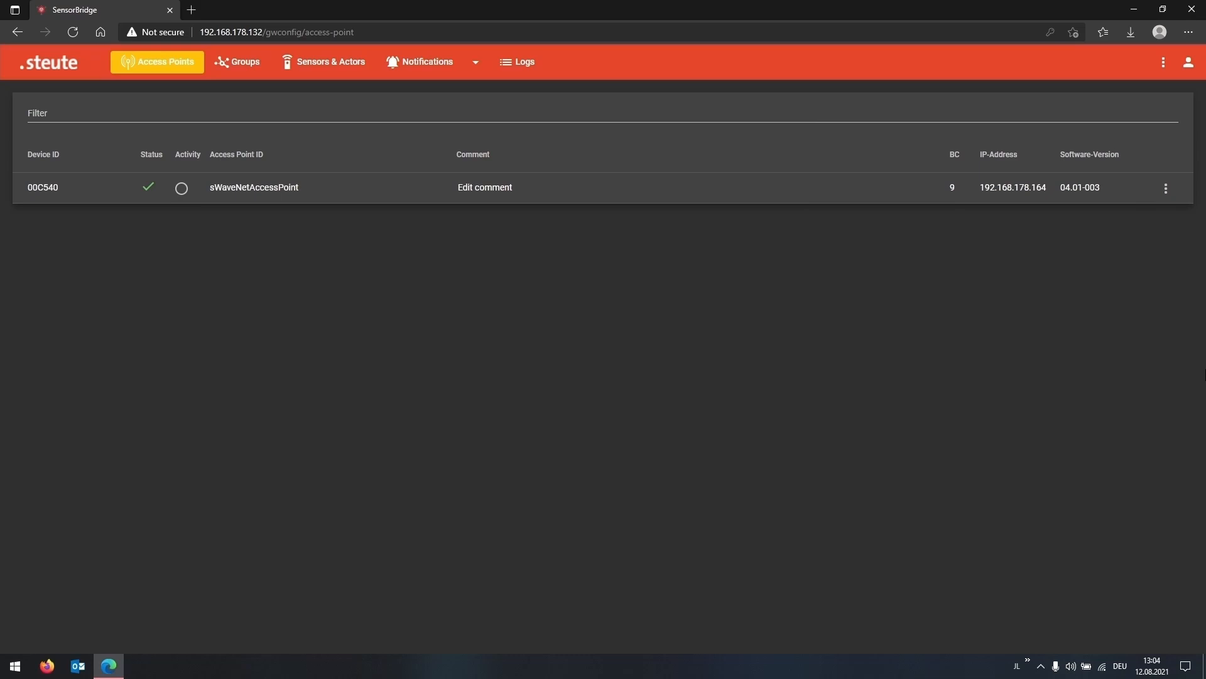
Add a new group named "Linie 1 eKanban"
{"action": "left_click", "coordinate": [245, 64]}
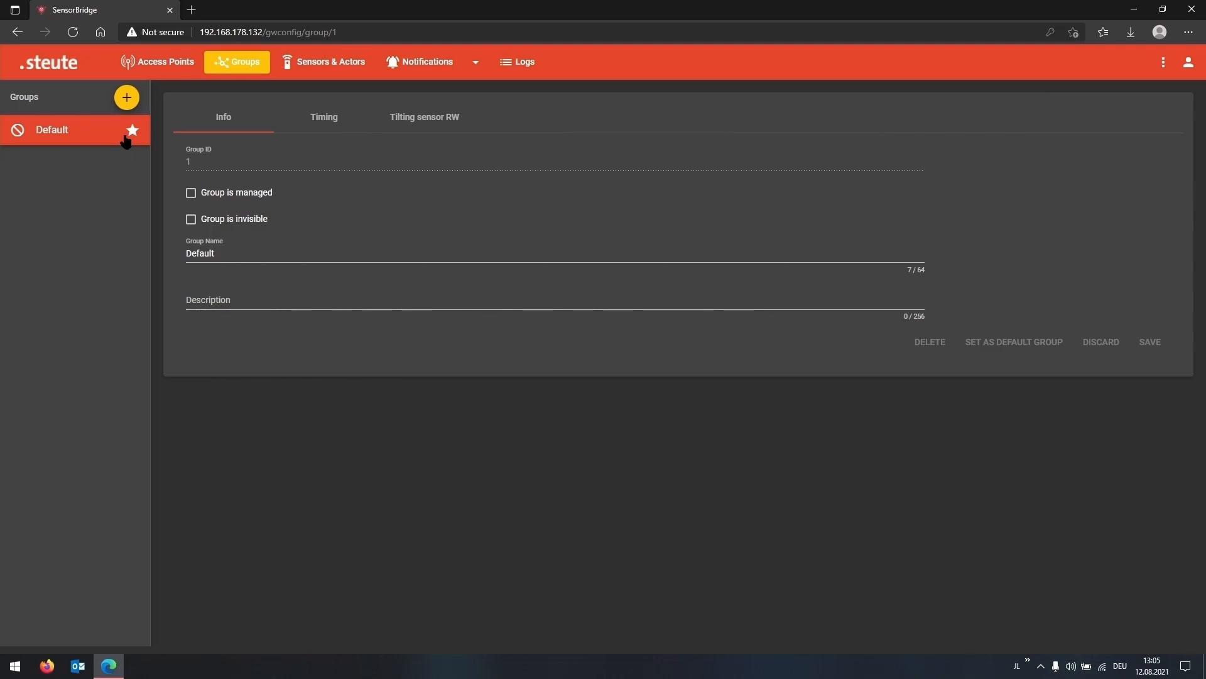
{"action": "left_click", "coordinate": [125, 100]}
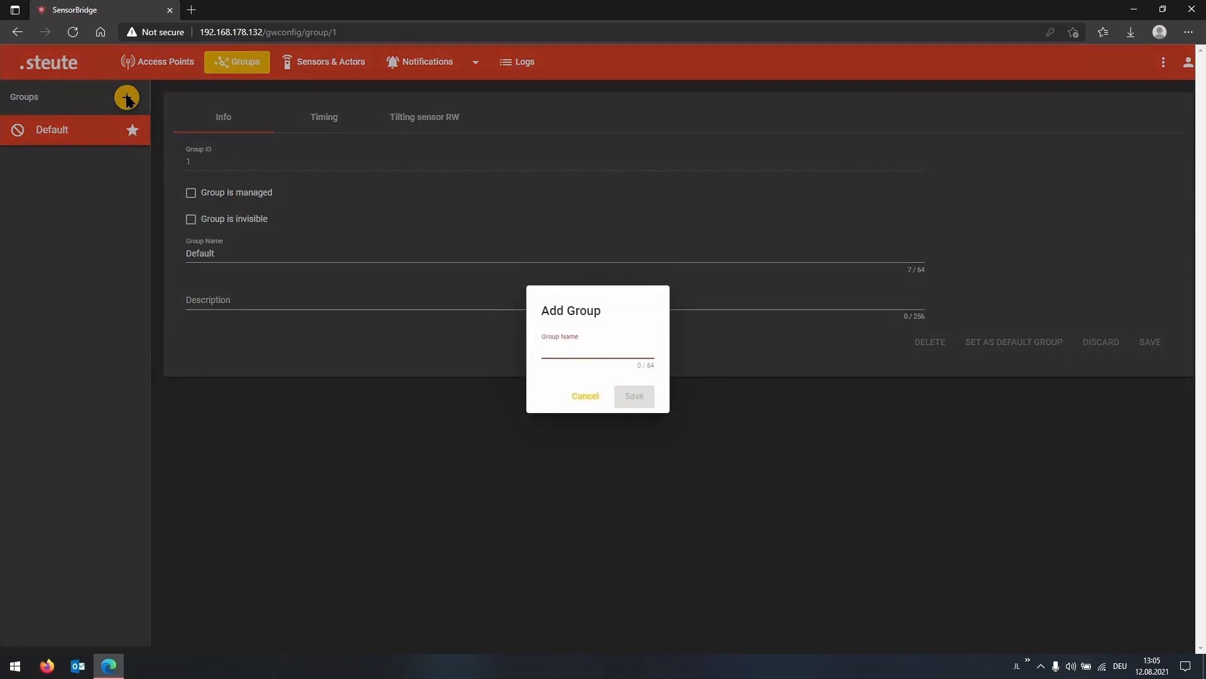
{"action": "type", "text": "Linie "}
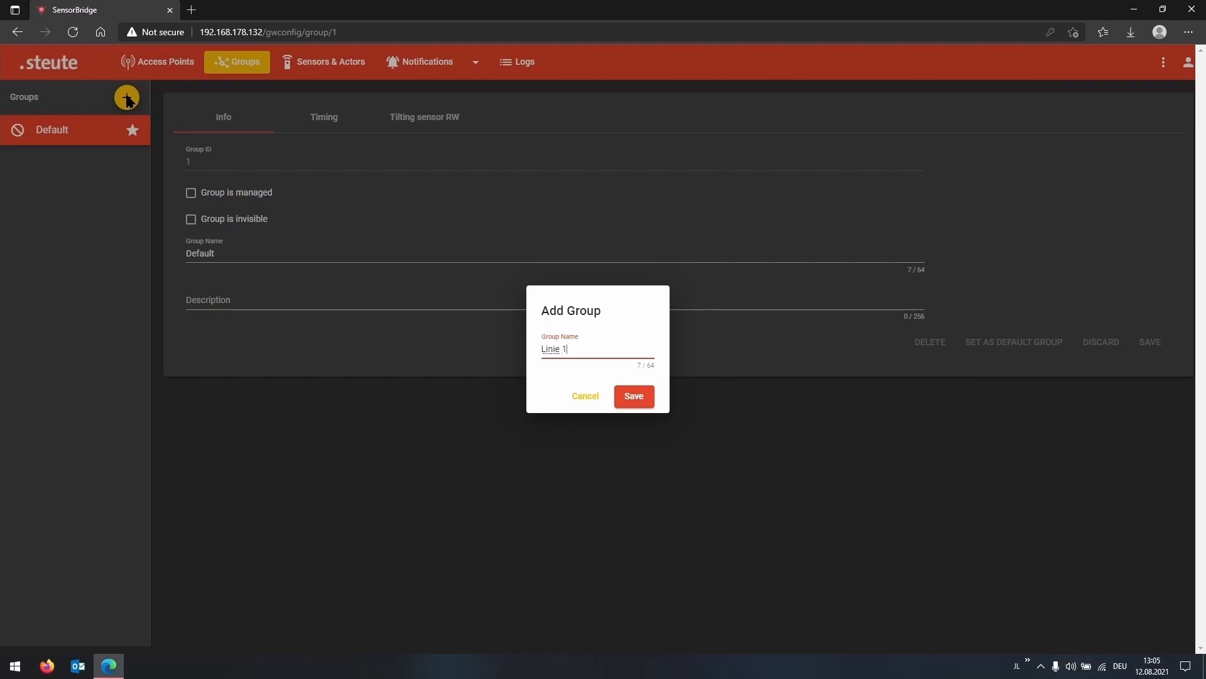
{"action": "type", "text": "1 eKanban"}
{"action": "left_click", "coordinate": [634, 394]}
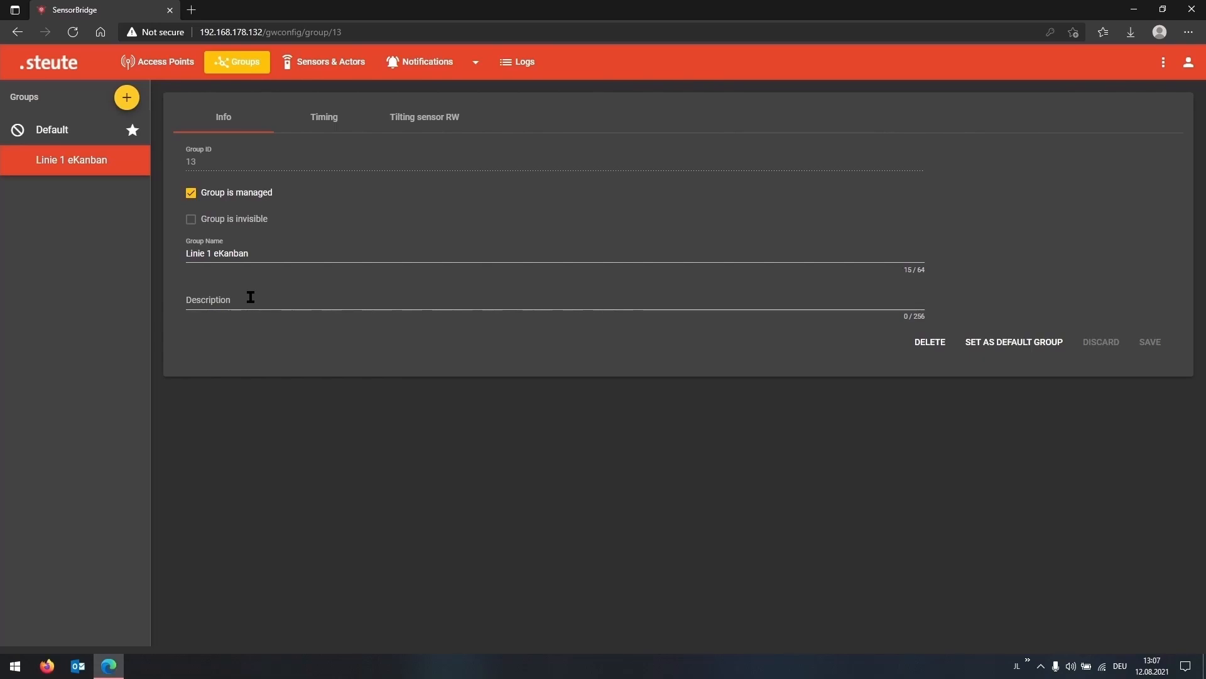
Set the wake-up interval of the Linie 1 eKanban group to 15 minutes in its timing settings
{"action": "left_click", "coordinate": [328, 122]}
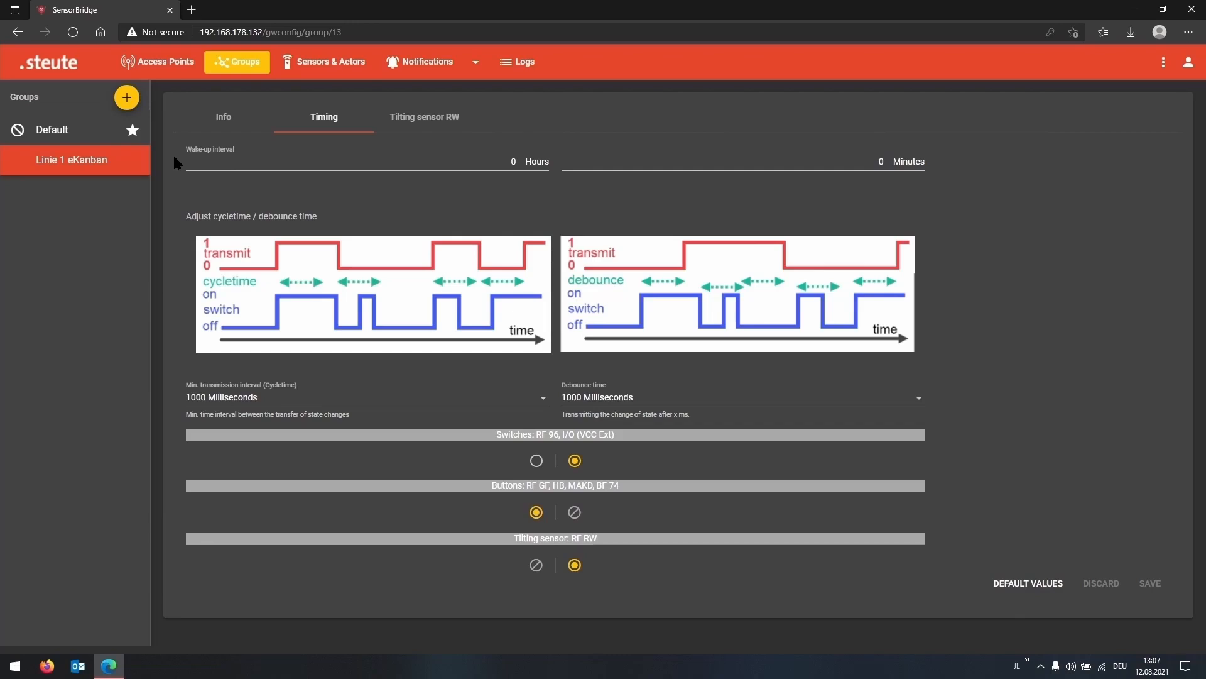
{"action": "left_click", "coordinate": [882, 161]}
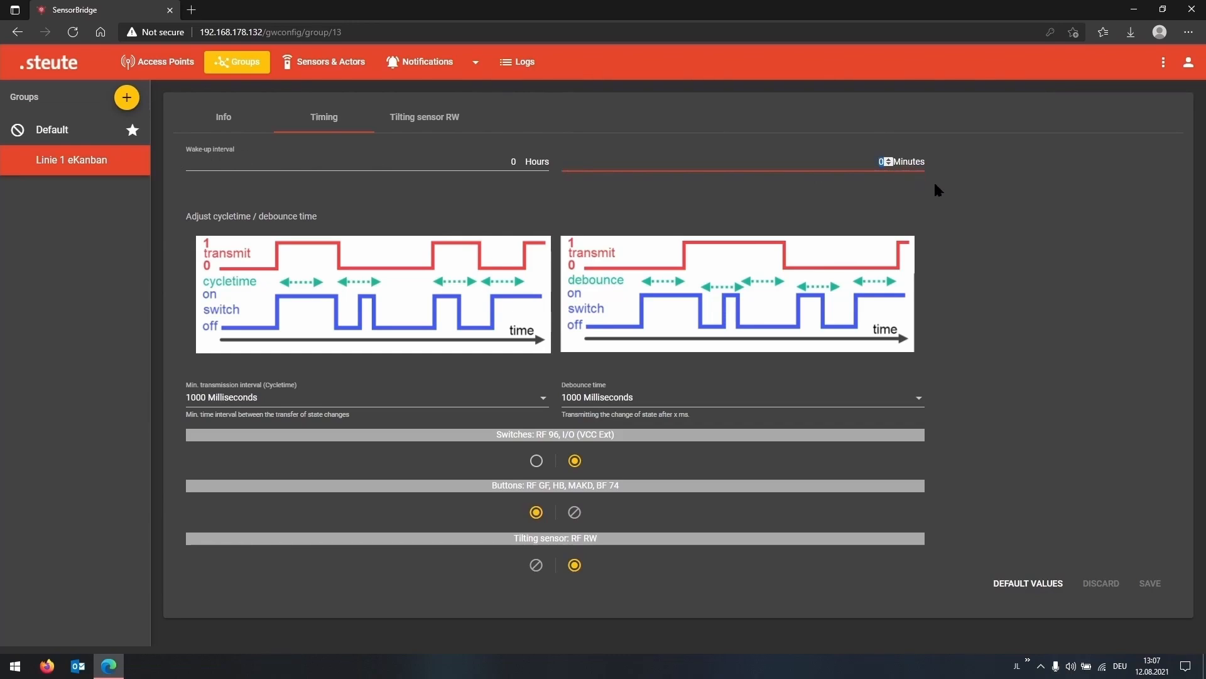
{"action": "type", "text": "15"}
{"action": "left_click", "coordinate": [978, 201]}
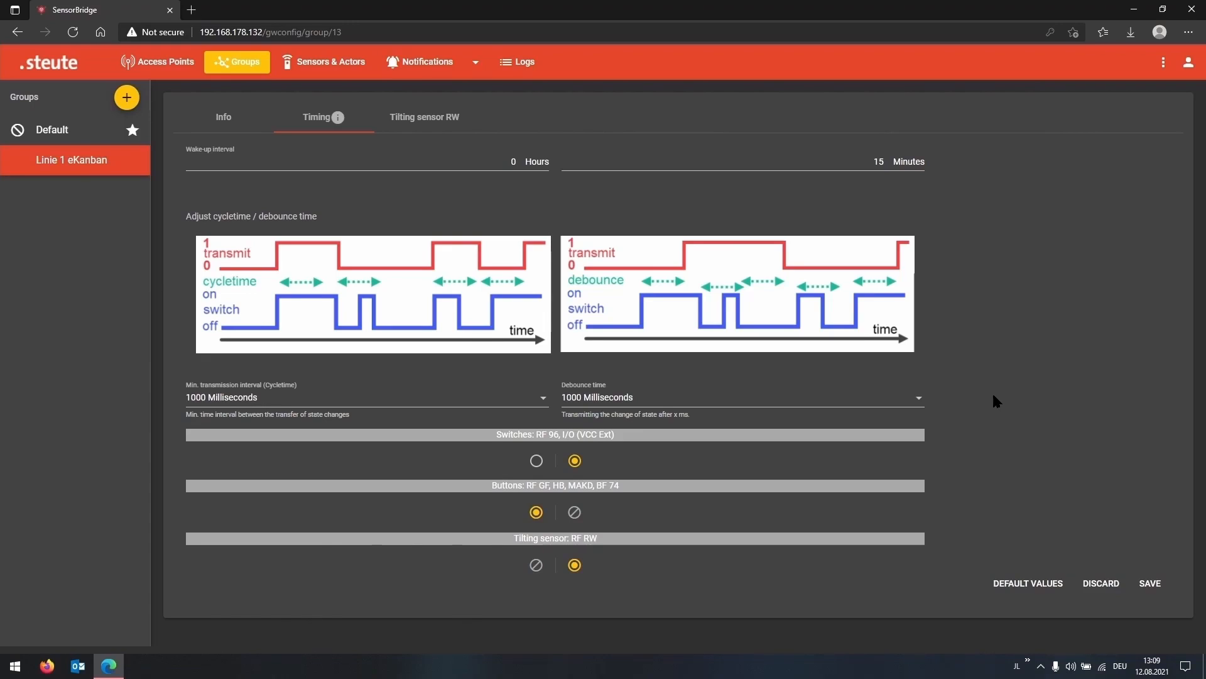
Set the debounce time of the Linie 1 eKanban group to 5000 Milliseconds and save the timing settings
{"action": "left_click", "coordinate": [919, 399]}
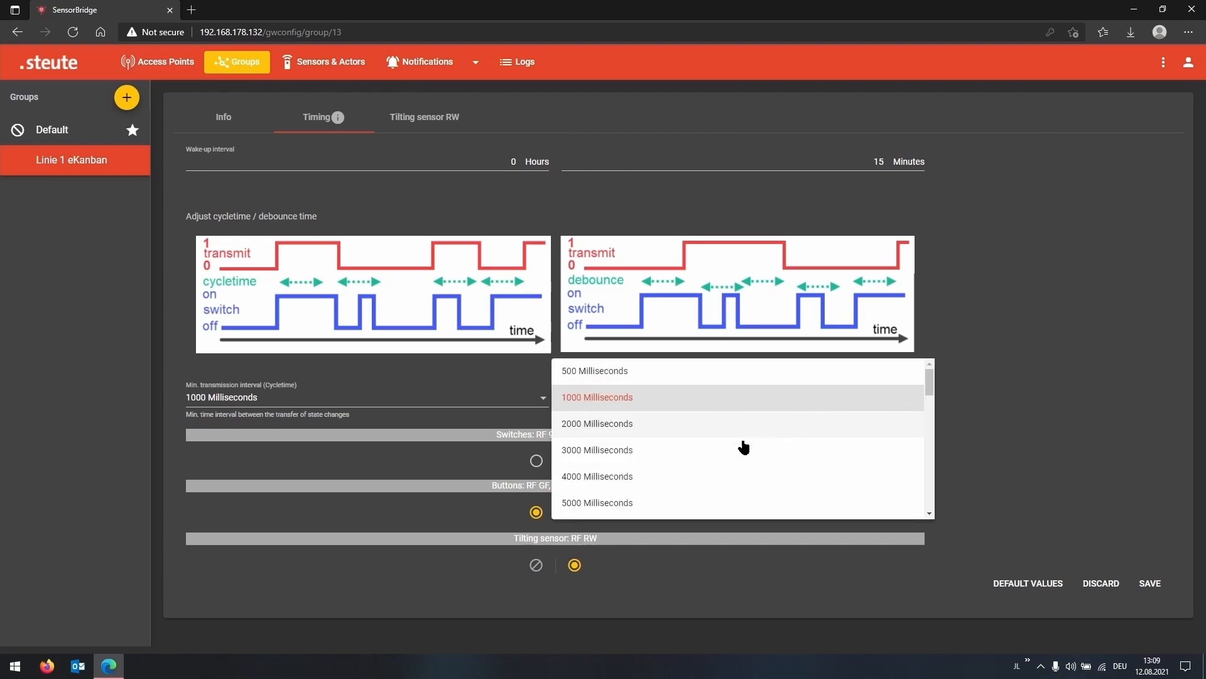
{"action": "left_click", "coordinate": [650, 503]}
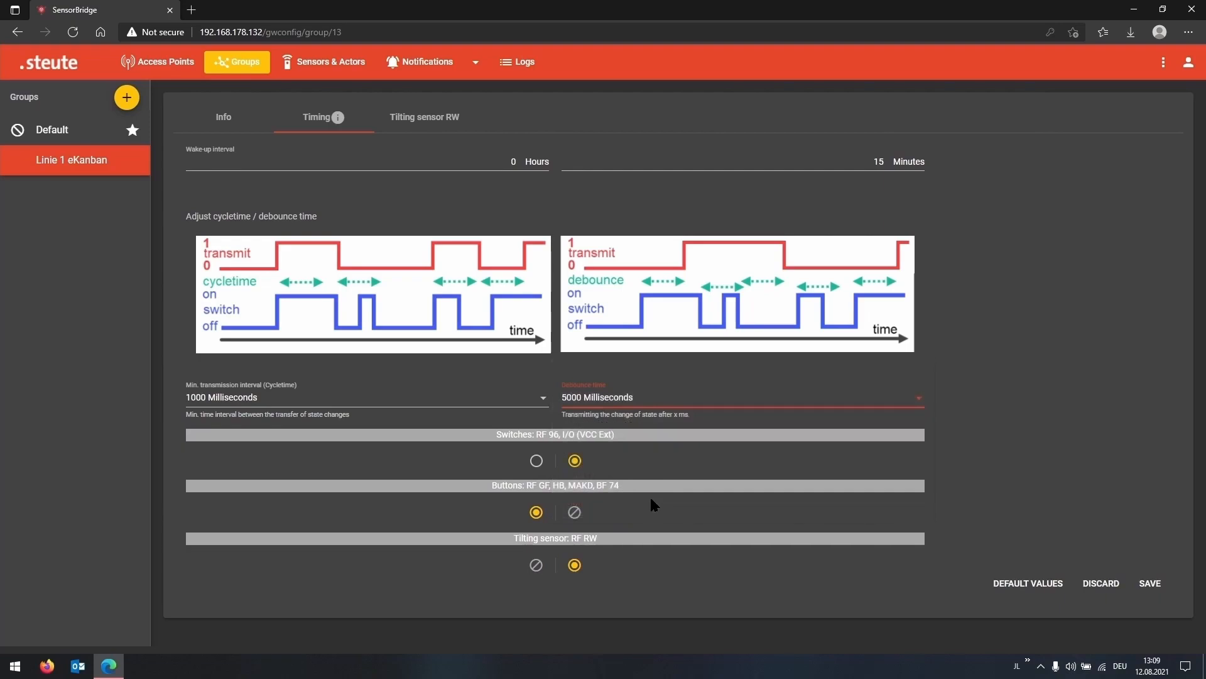
{"action": "left_click", "coordinate": [988, 392]}
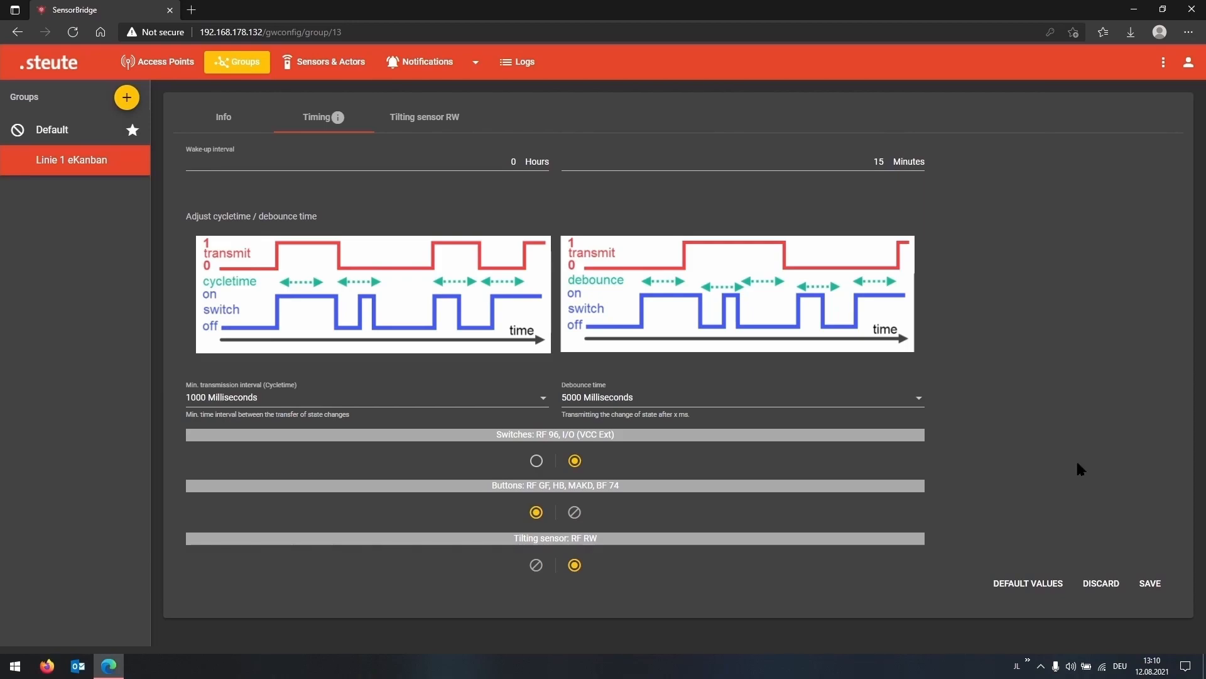
{"action": "left_click", "coordinate": [1151, 585]}
Switch the tilting sensor's automatic roller conveyor angle off and back on, save, and return to the timing settings
{"action": "left_click", "coordinate": [443, 118]}
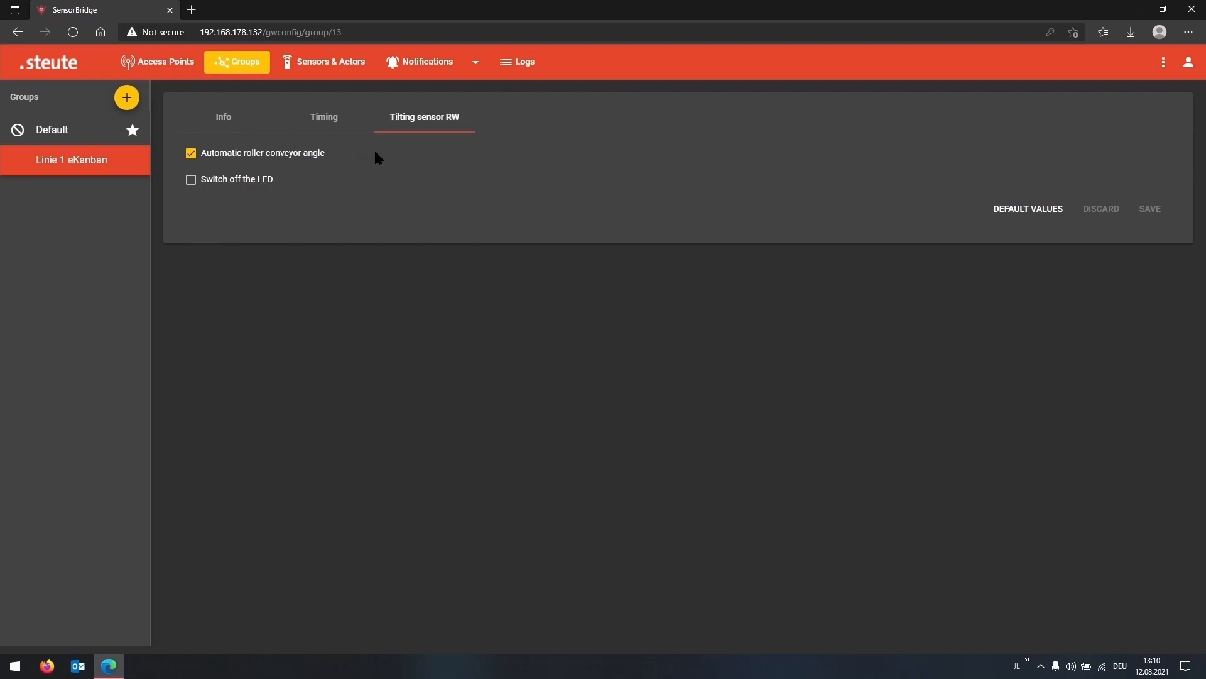
{"action": "left_click", "coordinate": [202, 158]}
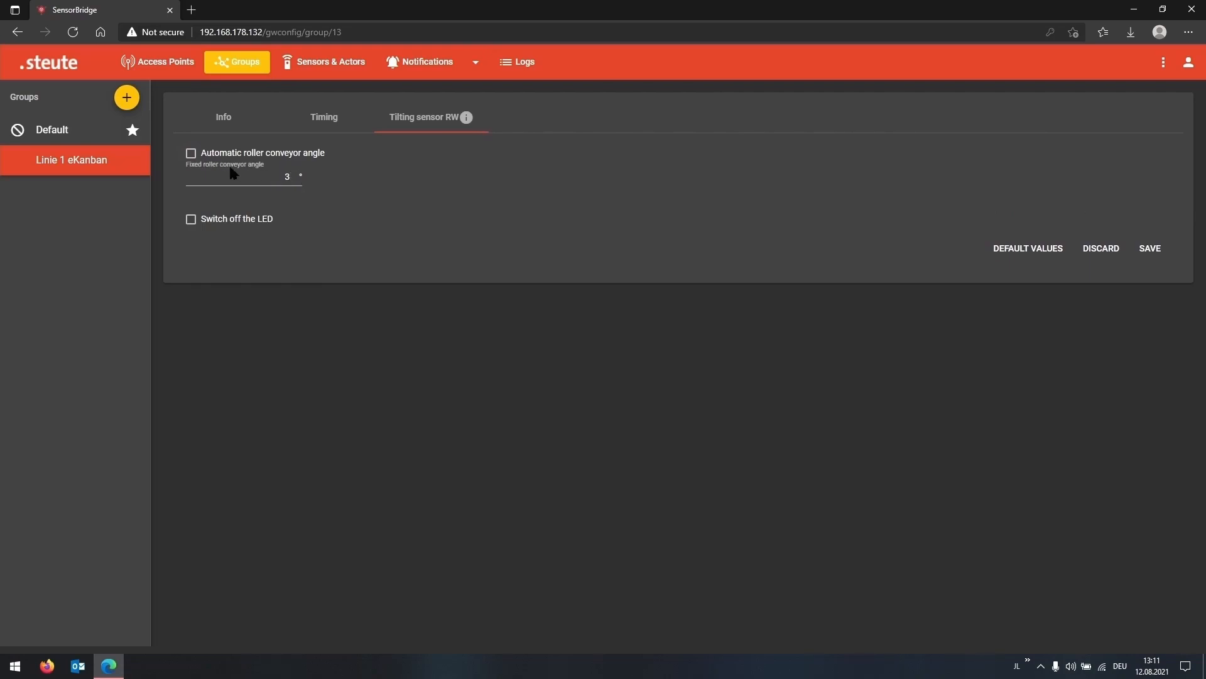
{"action": "left_click", "coordinate": [191, 153]}
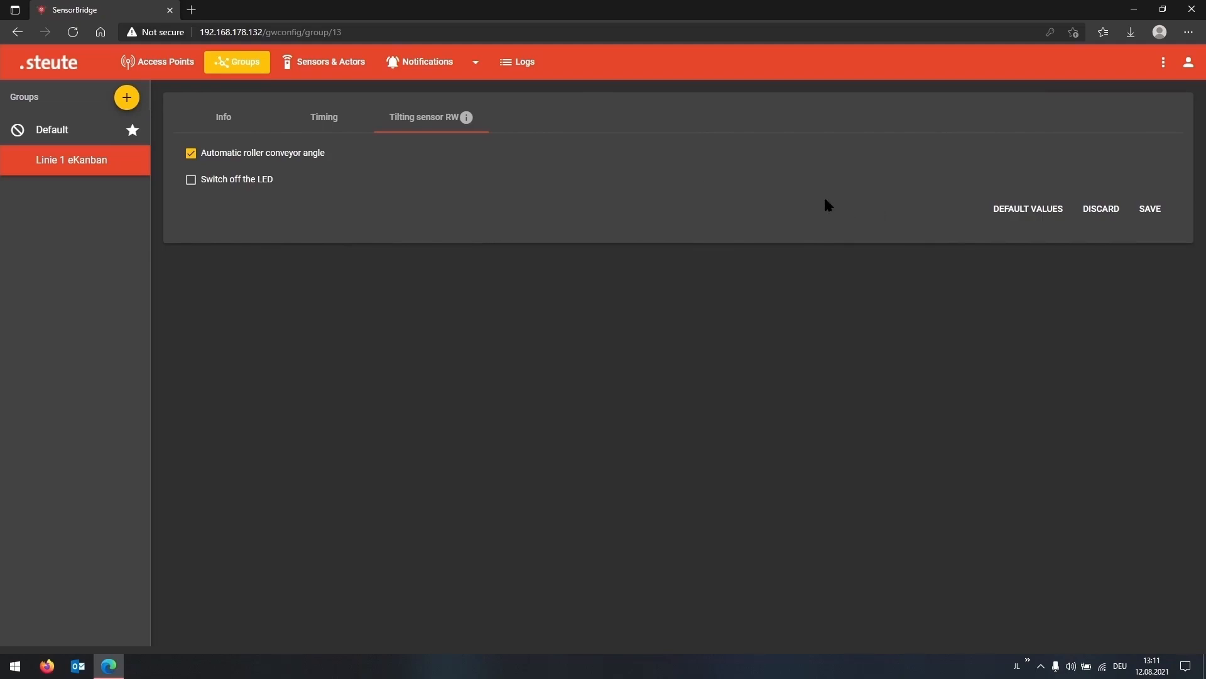
{"action": "left_click", "coordinate": [1149, 208]}
{"action": "left_click", "coordinate": [313, 119]}
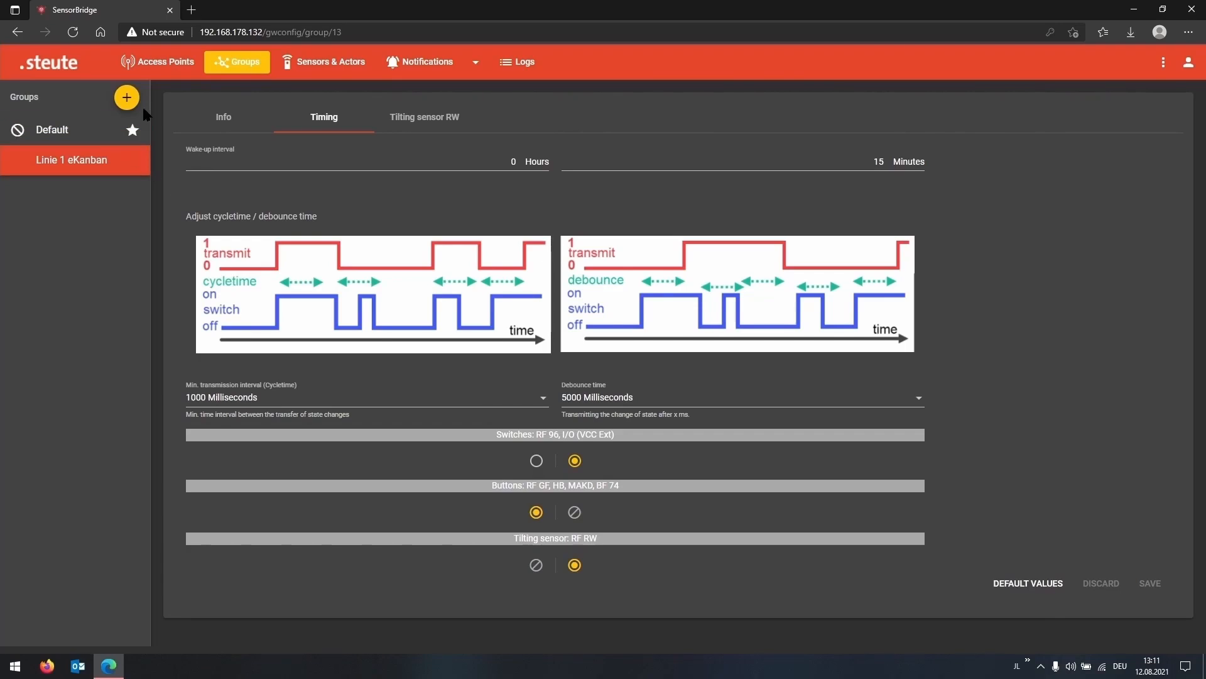
Add another group named "Linie 1 Andon"
{"action": "left_click", "coordinate": [126, 98]}
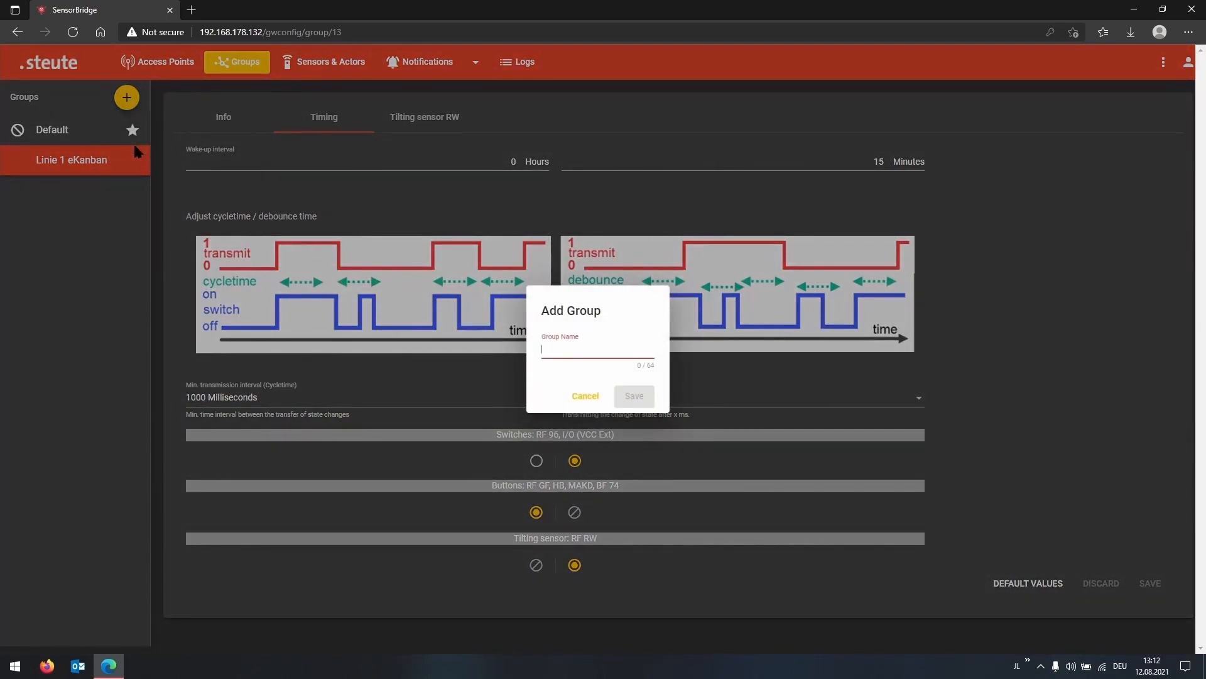
{"action": "type", "text": "Linie 1 A"}
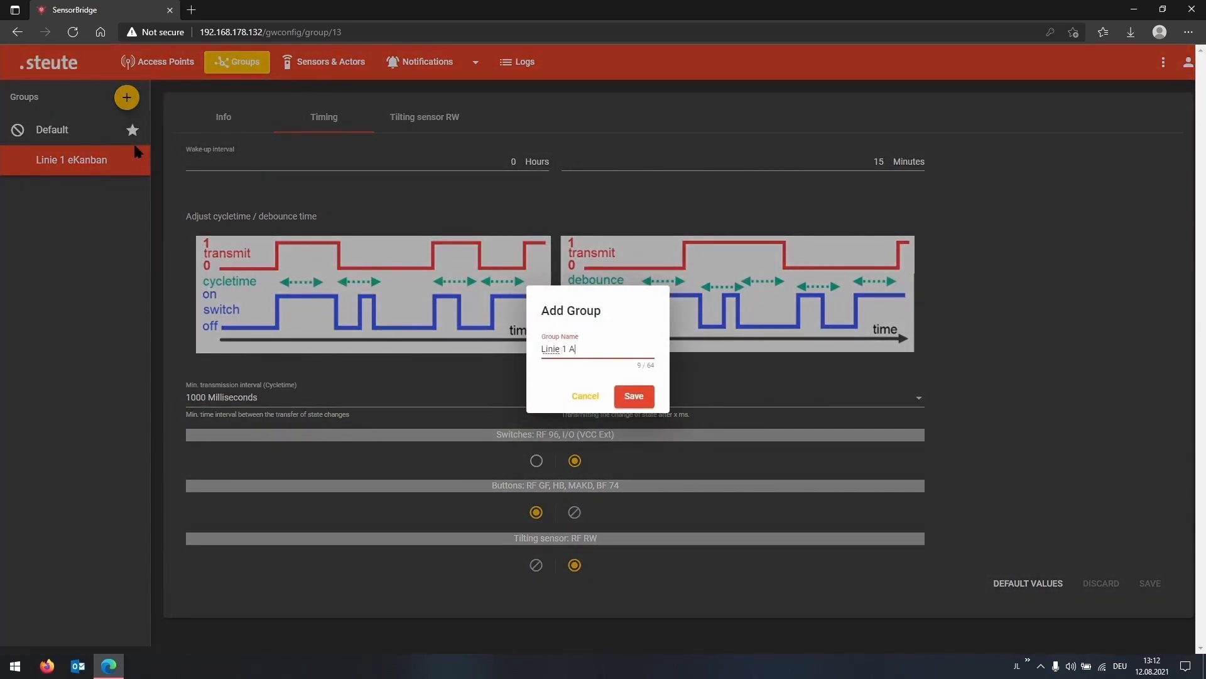
{"action": "type", "text": "ndon"}
{"action": "key", "text": "Return"}
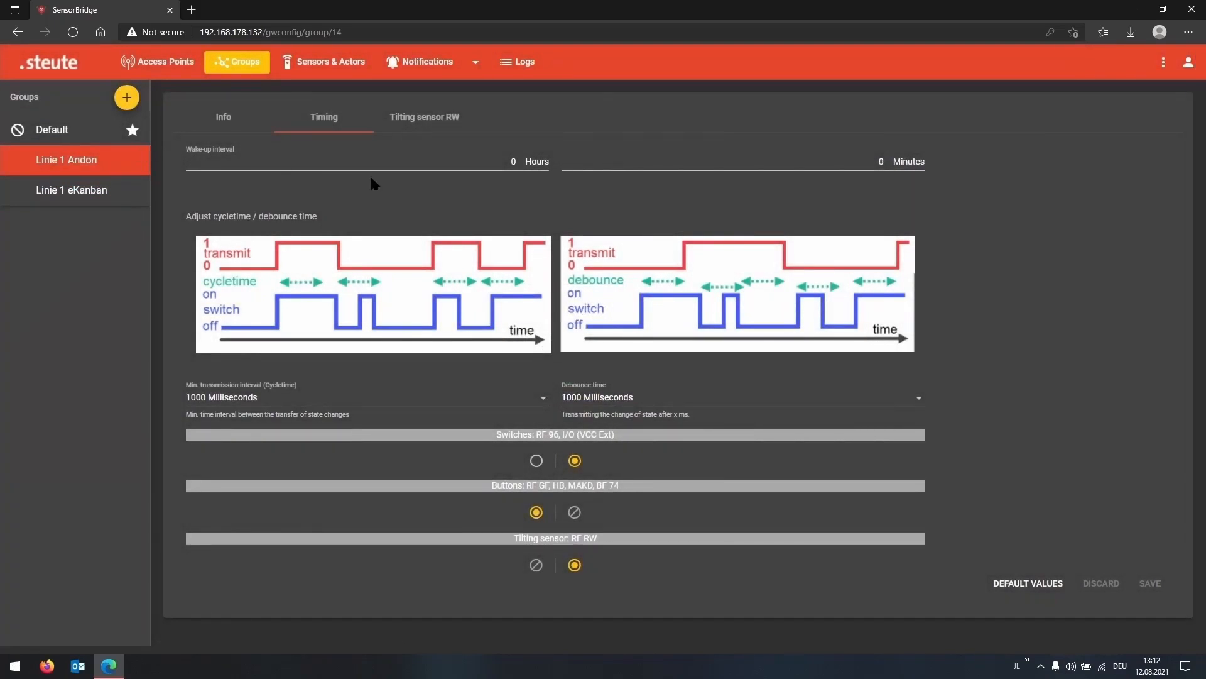
Set the Linie 1 Andon group's wake-up interval to 10 minutes and its debounce time to 2000 Milliseconds
{"action": "left_click", "coordinate": [887, 163]}
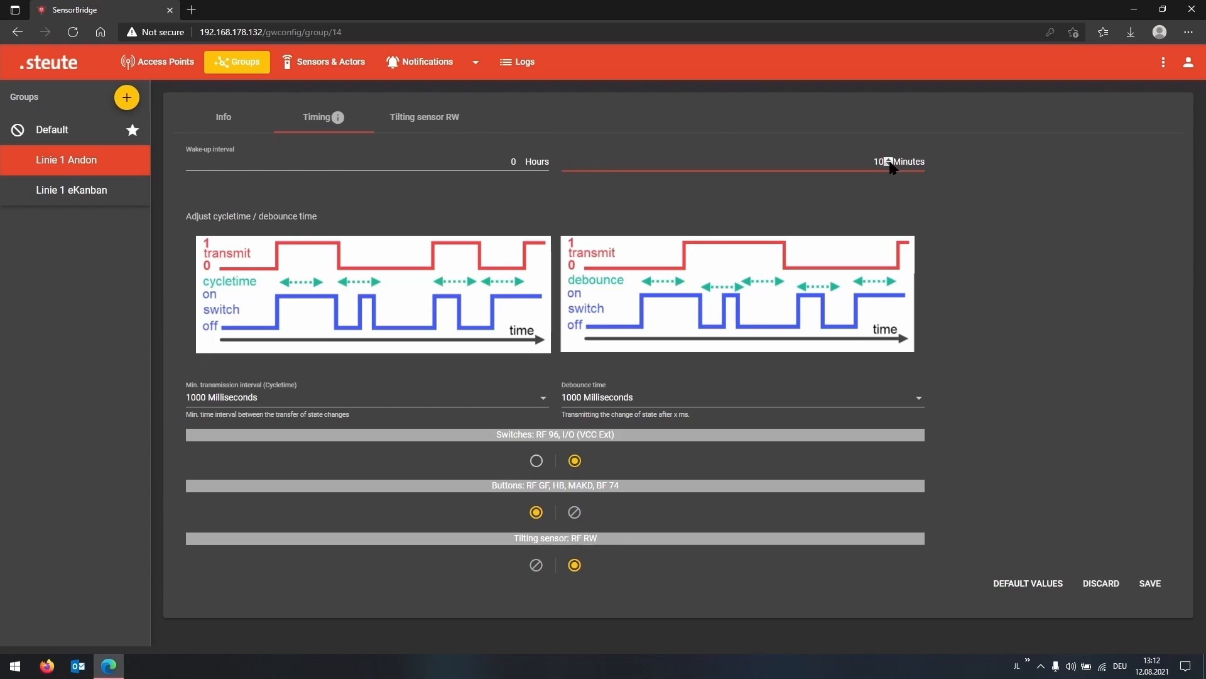
{"action": "left_click", "coordinate": [600, 402]}
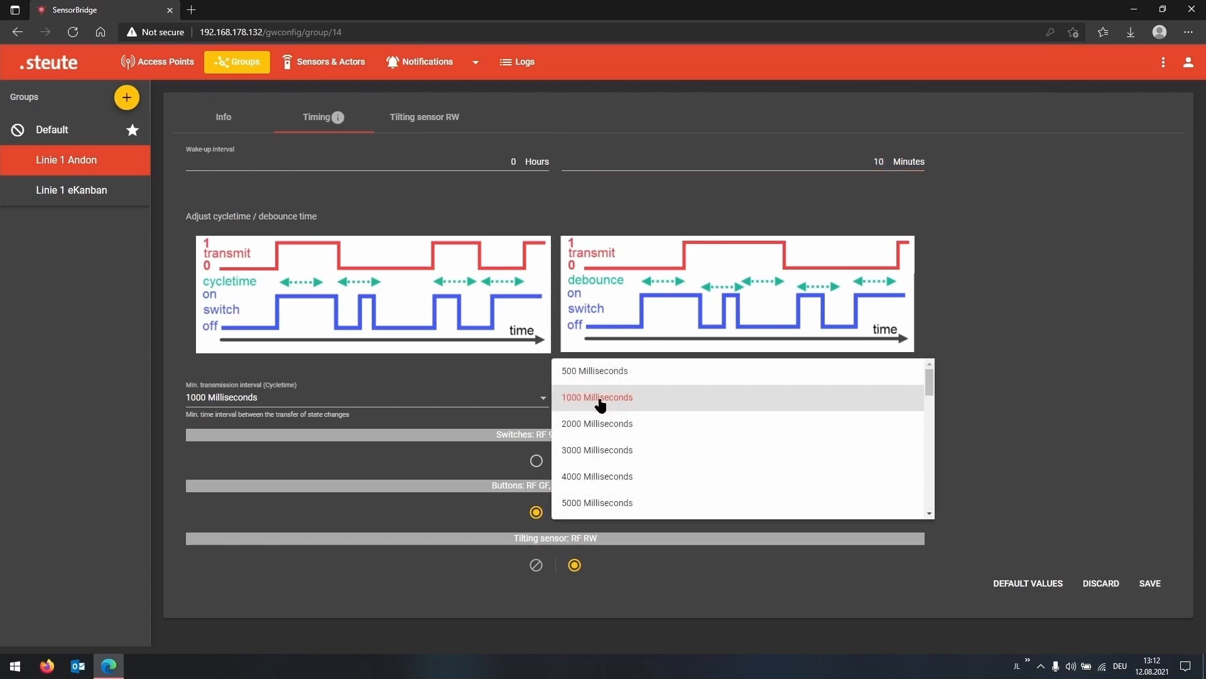
{"action": "left_click", "coordinate": [591, 424]}
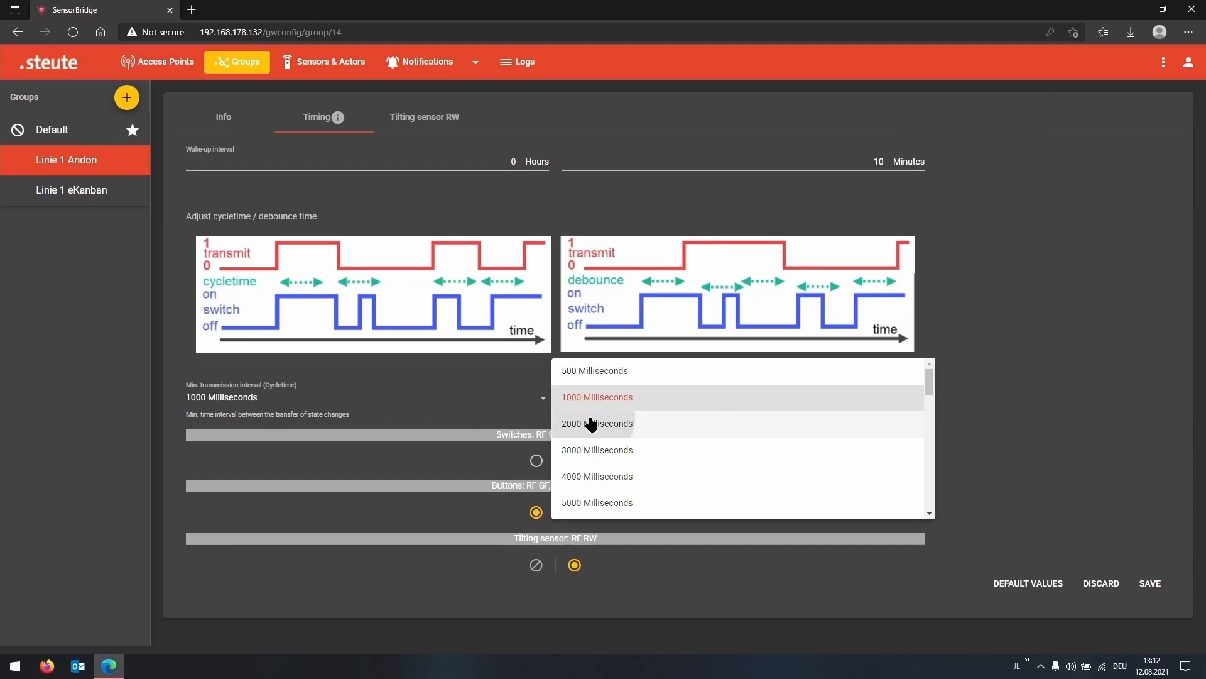
Set the Linie 1 Andon group's minimum transmission interval (cycletime) to 500 Milliseconds and save the timing settings
{"action": "left_click", "coordinate": [431, 394]}
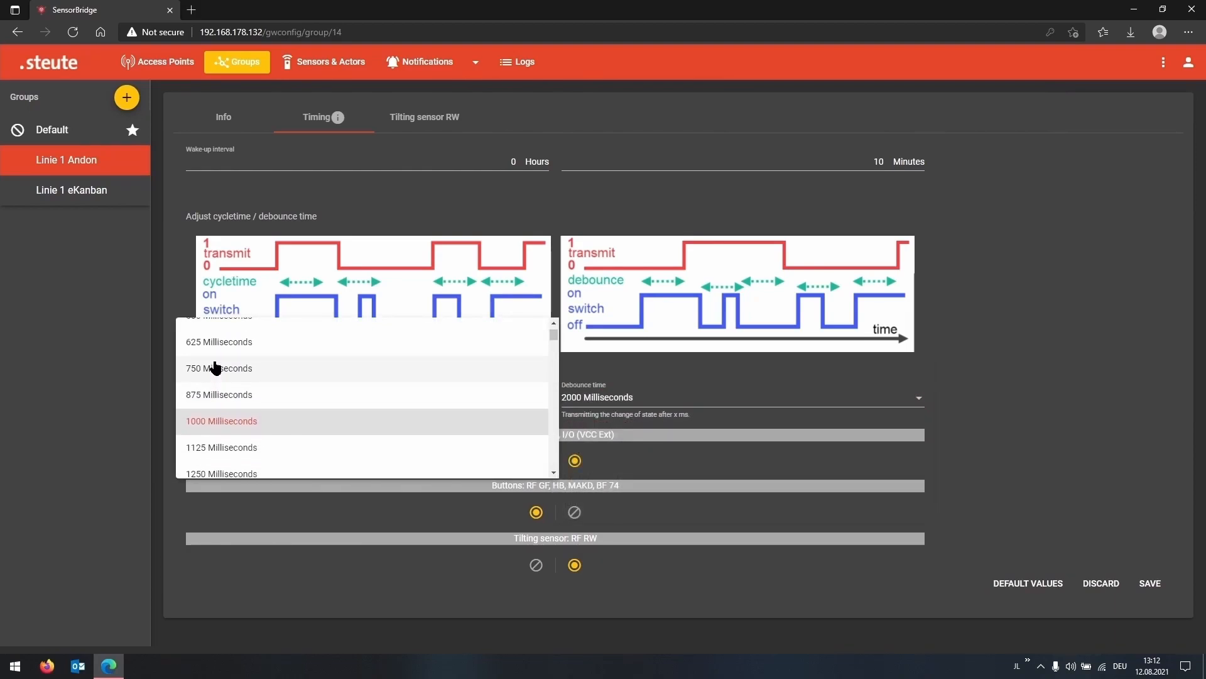
{"action": "scroll", "coordinate": [216, 371], "scroll_direction": "up", "scroll_amount": 2}
{"action": "left_click", "coordinate": [207, 416]}
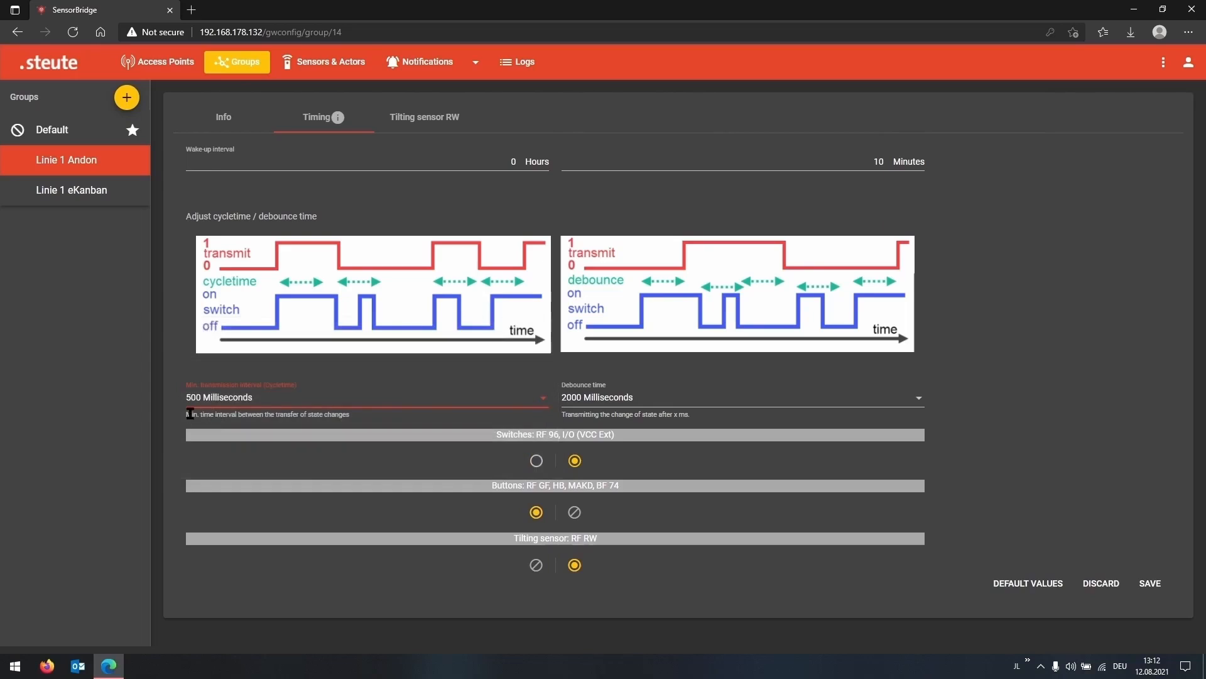
{"action": "left_click", "coordinate": [1027, 412]}
{"action": "left_click", "coordinate": [1152, 584]}
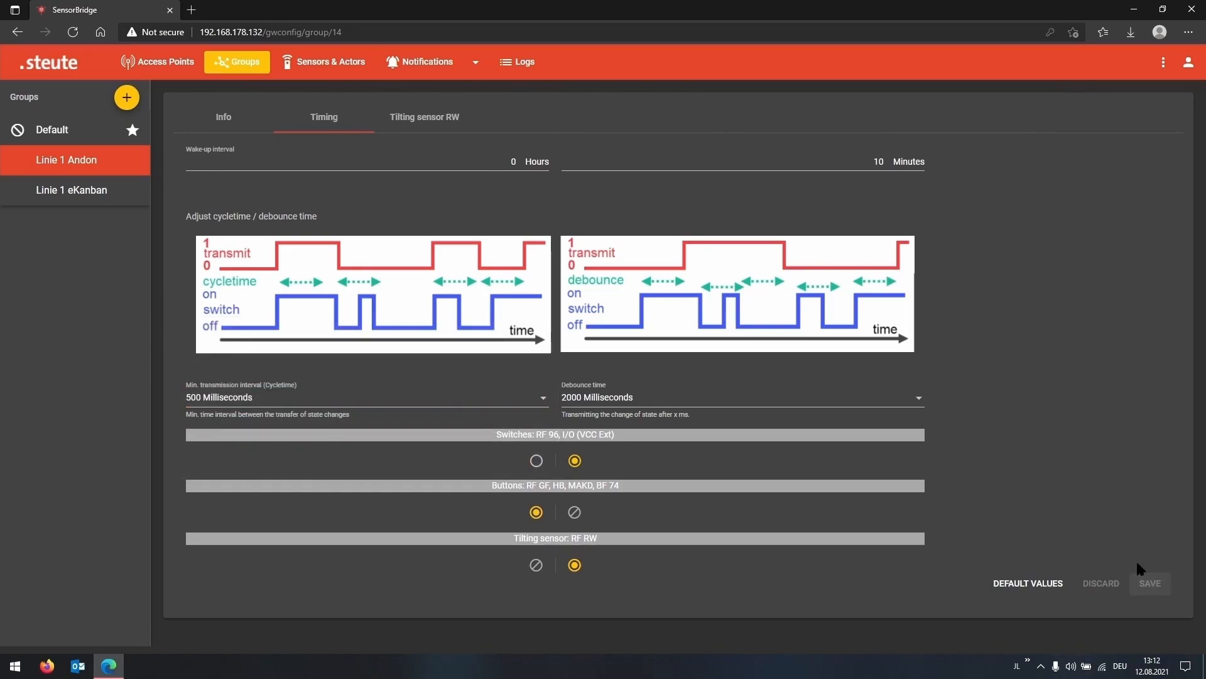